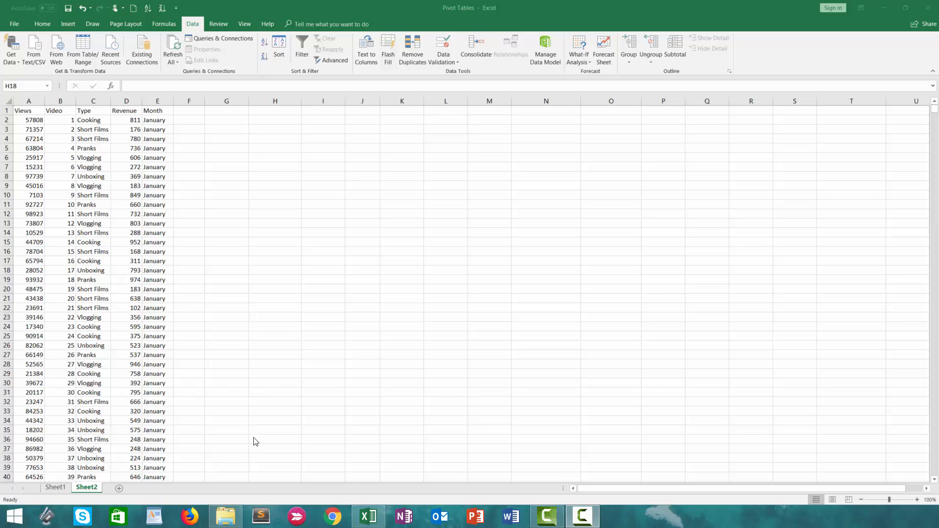
- Create a pivot table from Sheet2!$A$1:$E$3001, placed in the existing worksheet at cell G3
click(94, 223)
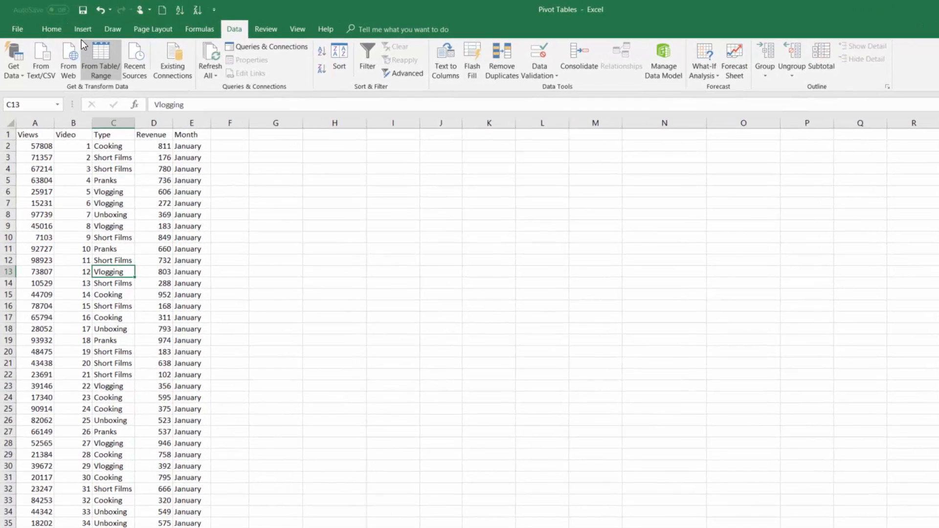
click(68, 24)
click(16, 47)
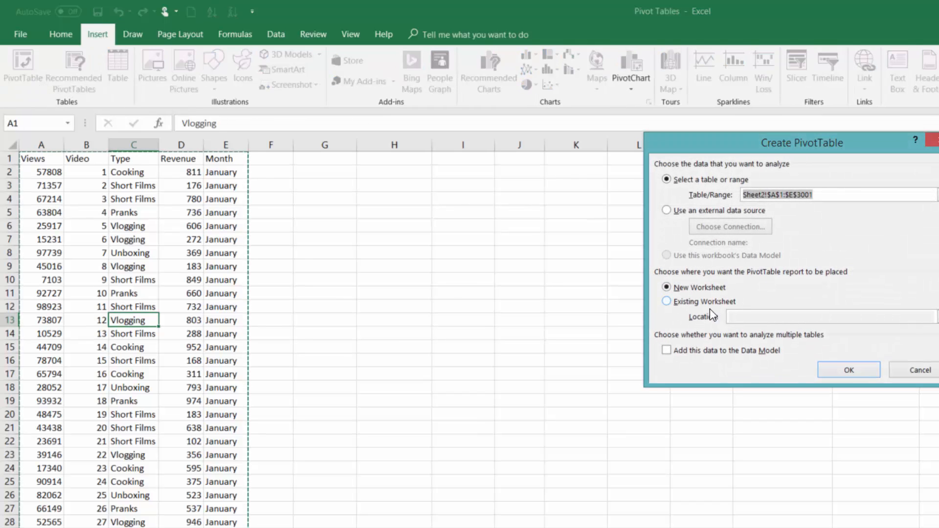
click(709, 301)
click(934, 317)
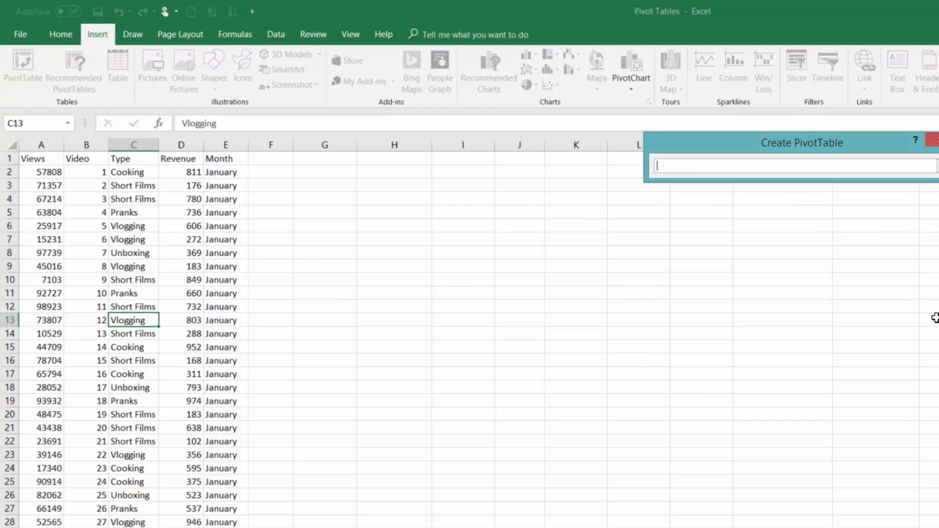
click(325, 184)
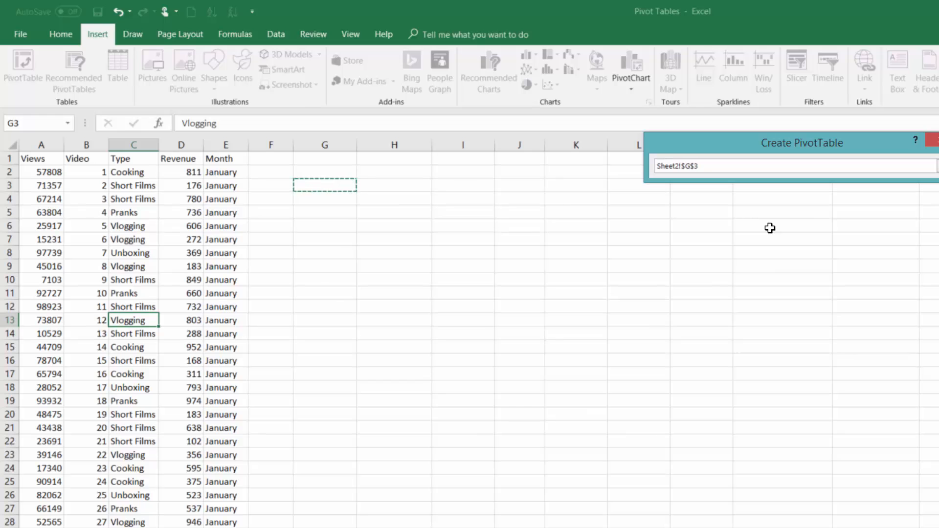
key(Return)
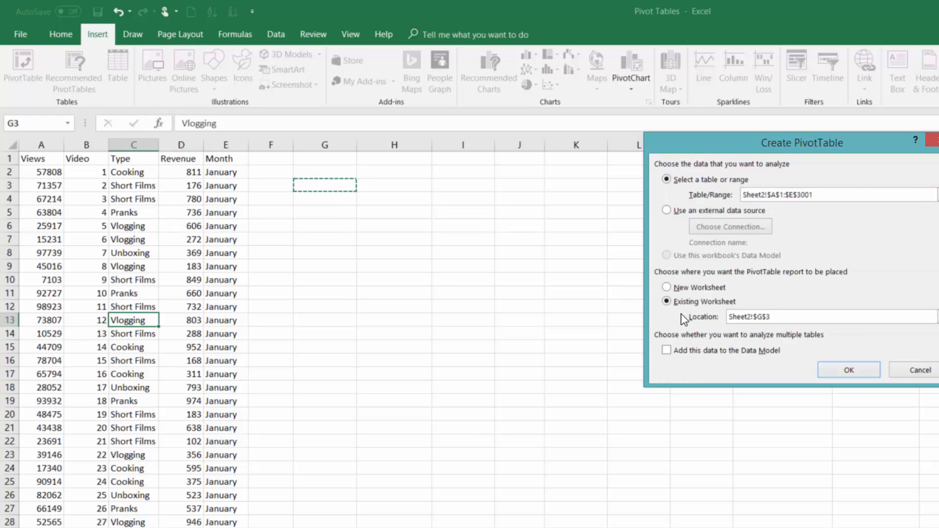
click(859, 369)
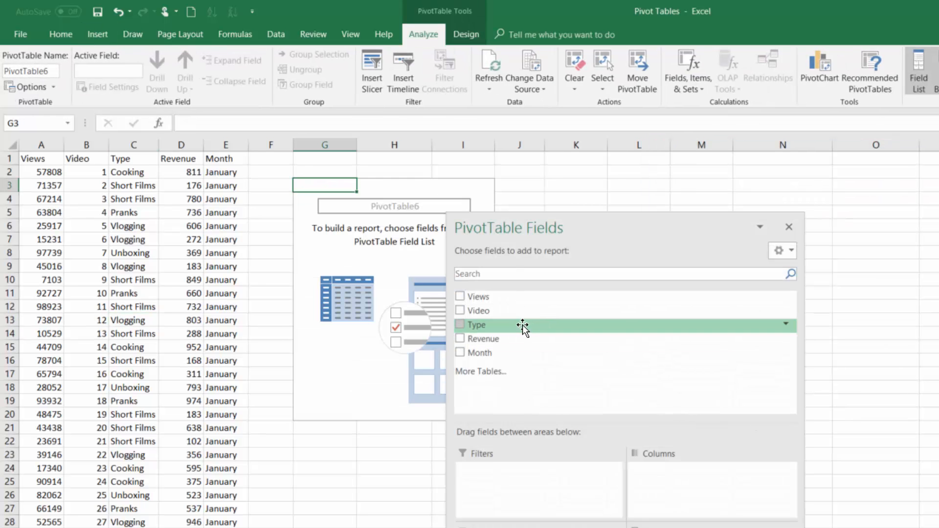
- Add the Views and Revenue fields to the pivot table's values area
drag(598, 235, 658, 203)
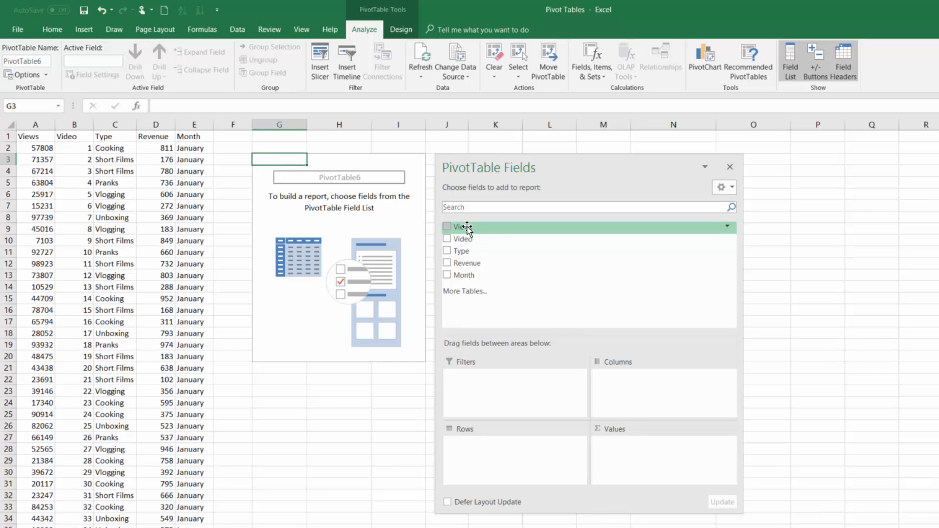
drag(470, 230, 608, 443)
drag(477, 266, 628, 473)
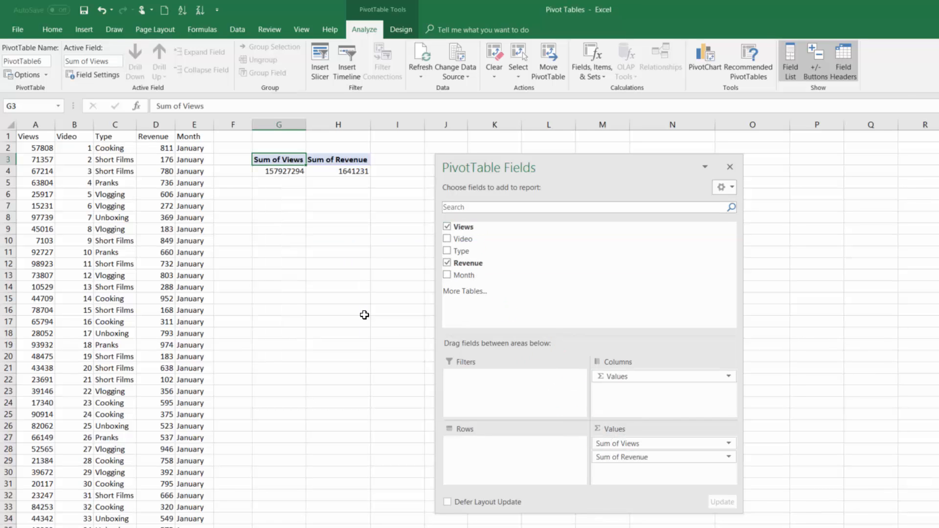
- Format the Sum of Views total in comma style with no decimal places
click(299, 172)
click(58, 32)
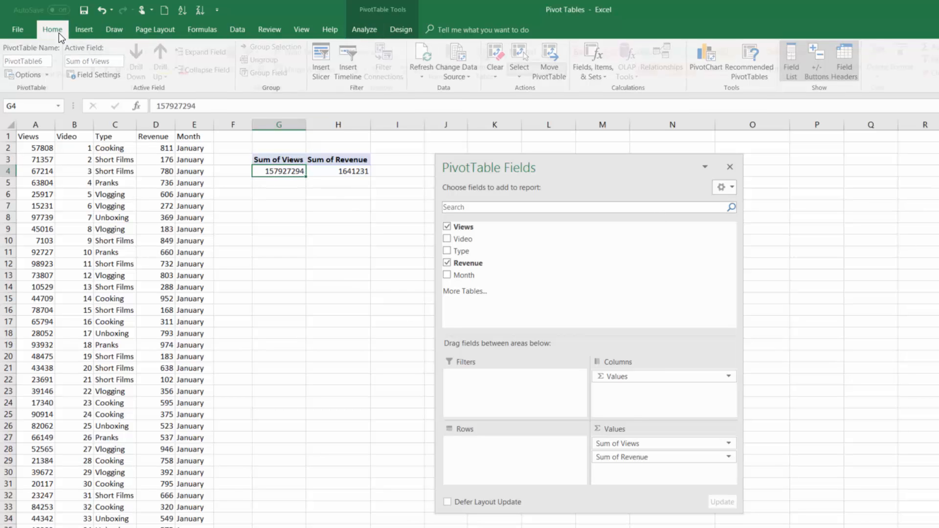
click(394, 70)
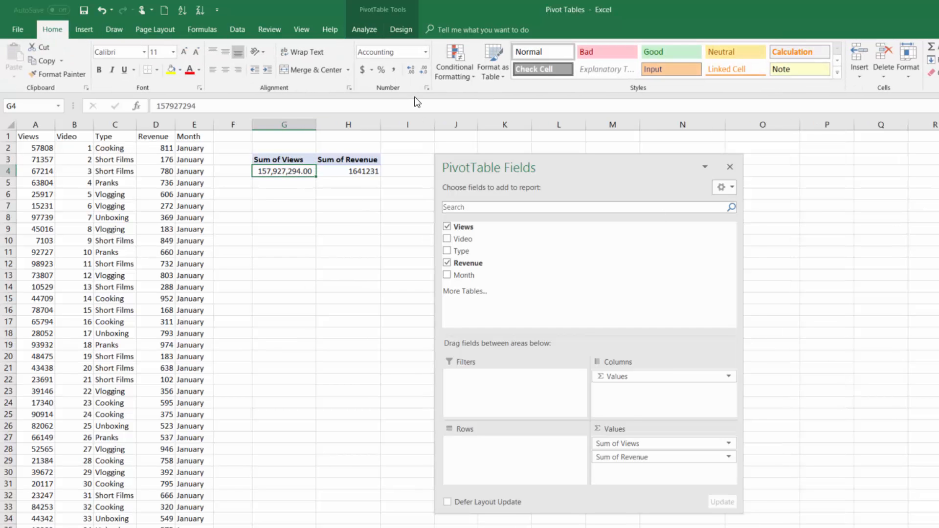
click(423, 70)
click(423, 69)
- Format the Sum of Revenue total in dollar accounting format with no decimal places
click(370, 174)
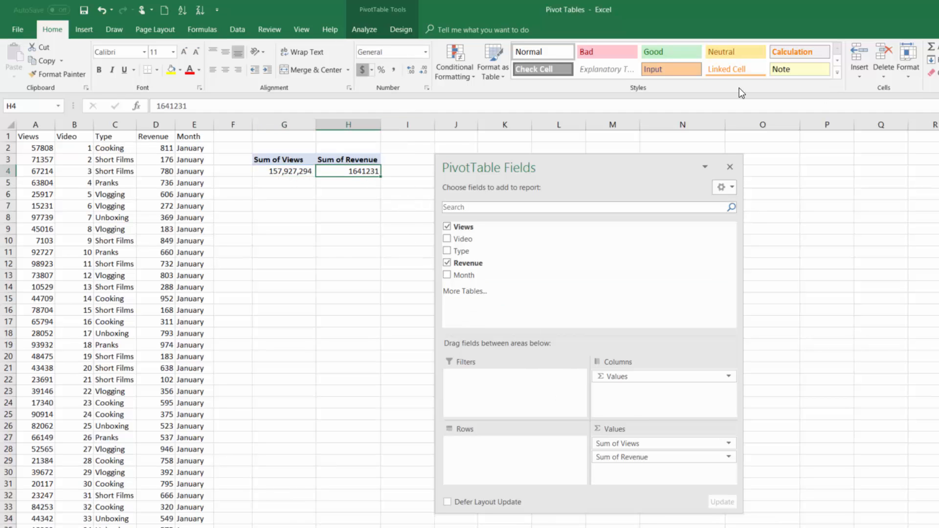
click(362, 70)
click(423, 70)
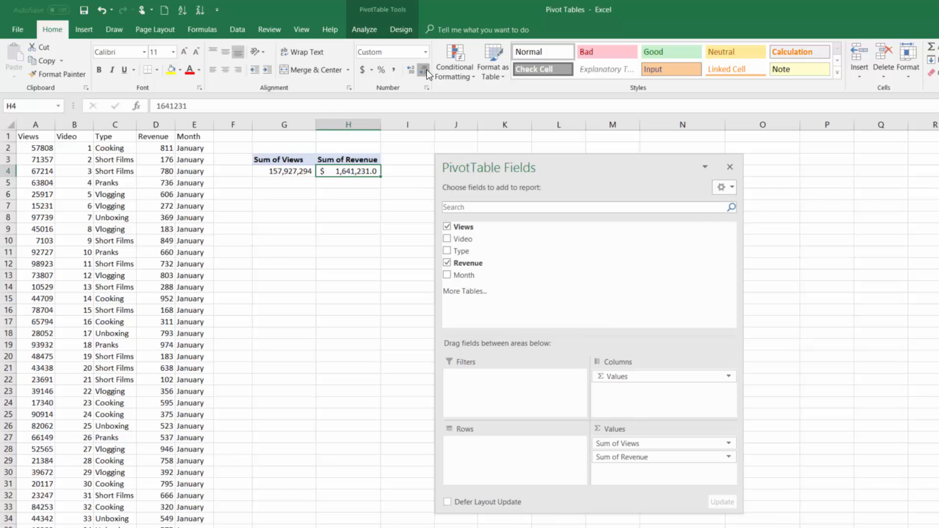
click(423, 69)
- Break the pivot table down by video type by adding the Type field to the rows
drag(465, 252, 489, 446)
click(416, 309)
click(334, 251)
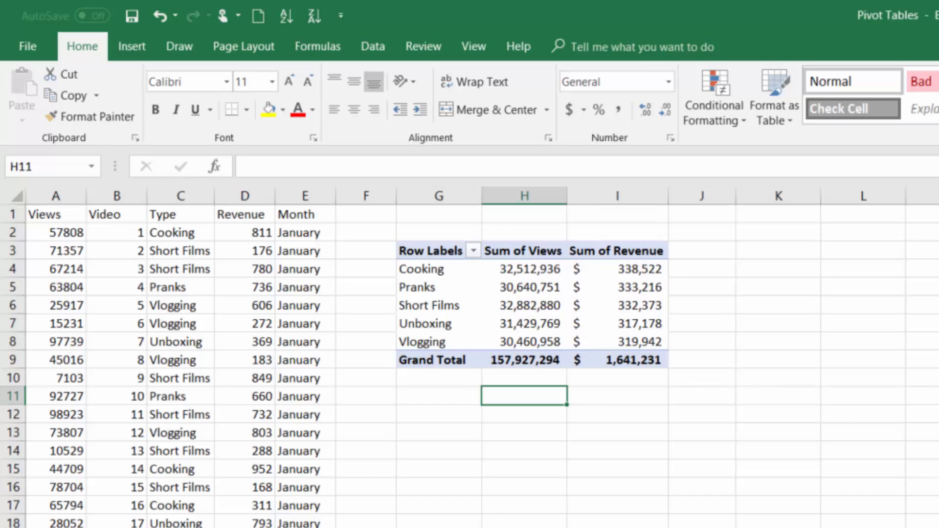
- Add the Month field to the pivot table's columns and move the field list below the table
click(556, 286)
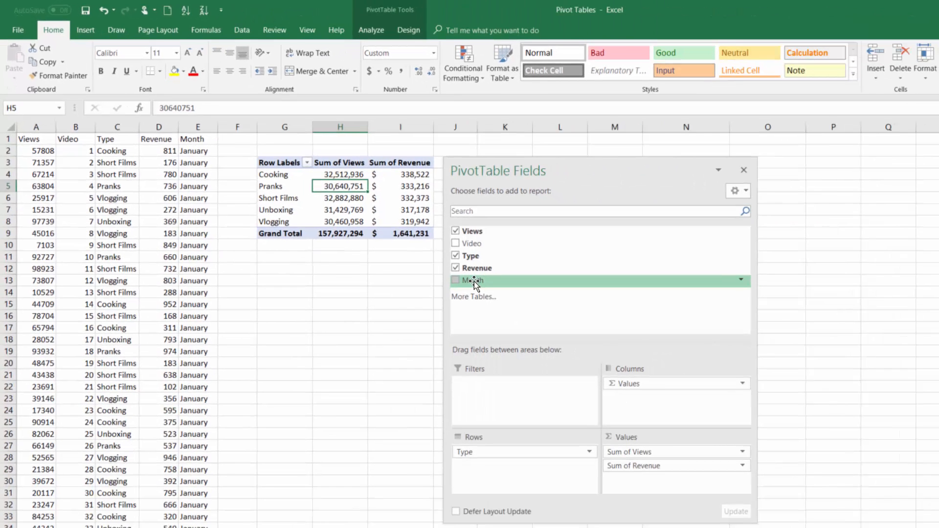
drag(474, 283, 642, 400)
drag(577, 169, 471, 302)
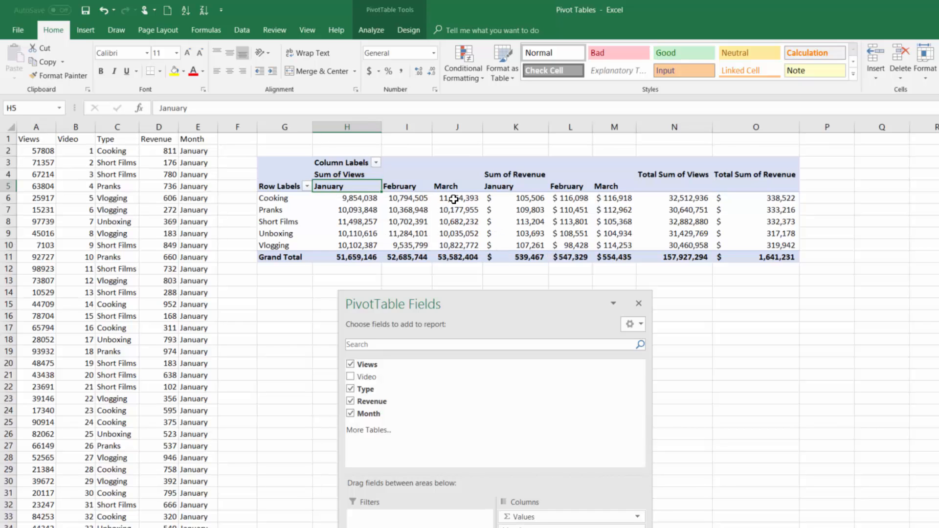
- Turn the pivot table's grand totals off for both rows and columns
mouse_move(453, 199)
click(405, 32)
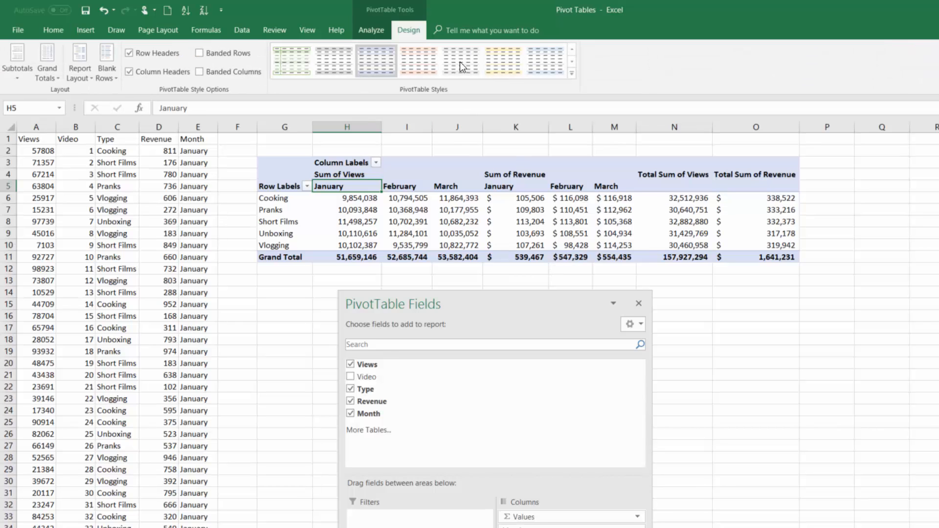
click(55, 79)
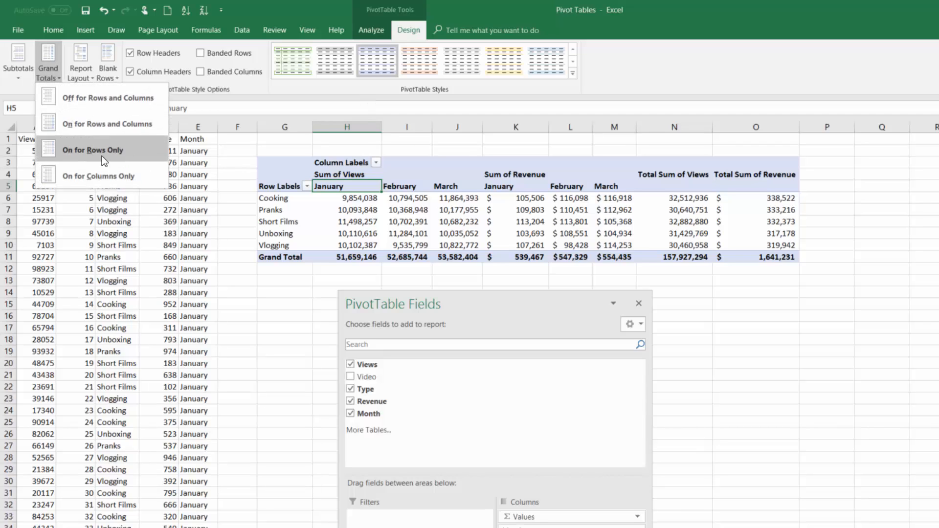
click(439, 131)
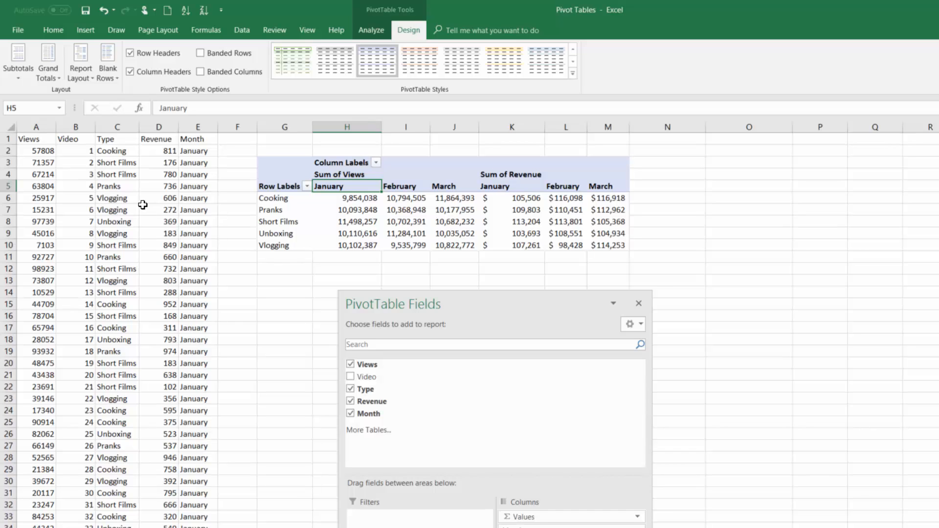
- Try the grand totals on for columns only and on for rows only
click(58, 79)
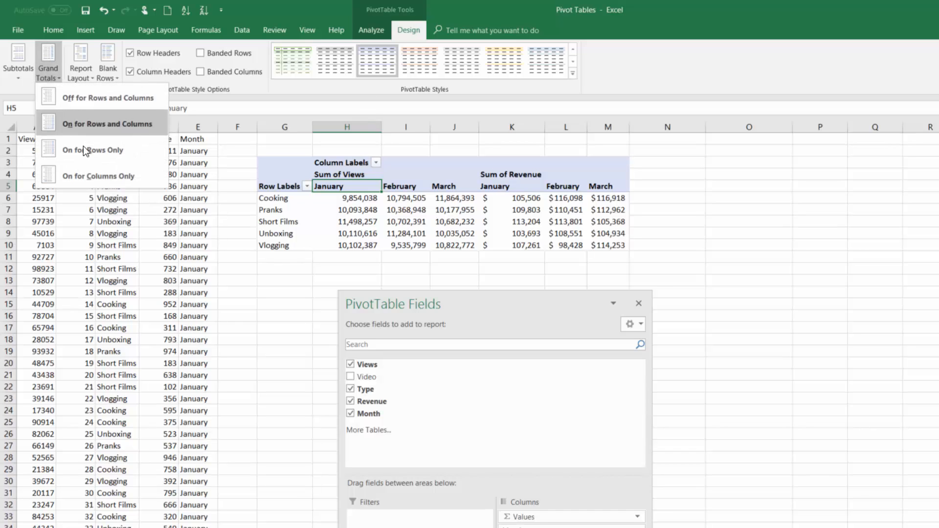
click(93, 176)
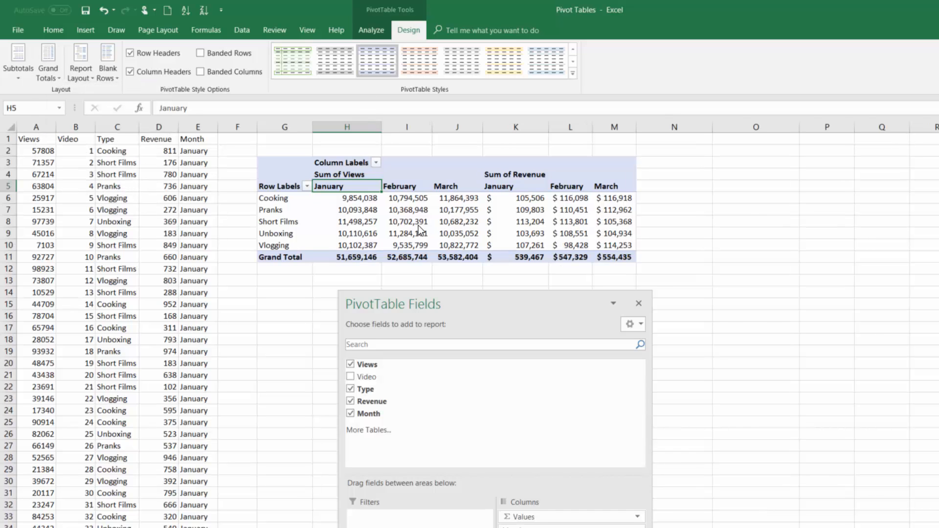
click(53, 78)
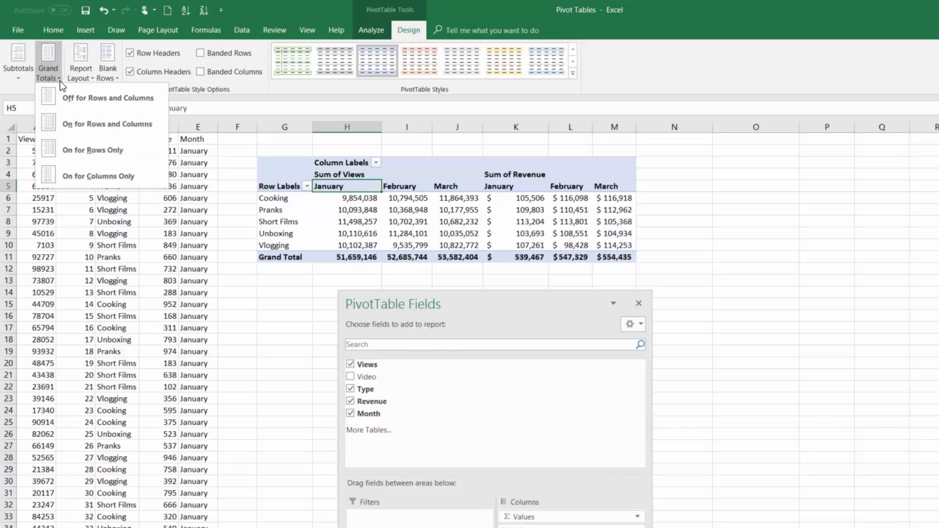
click(93, 150)
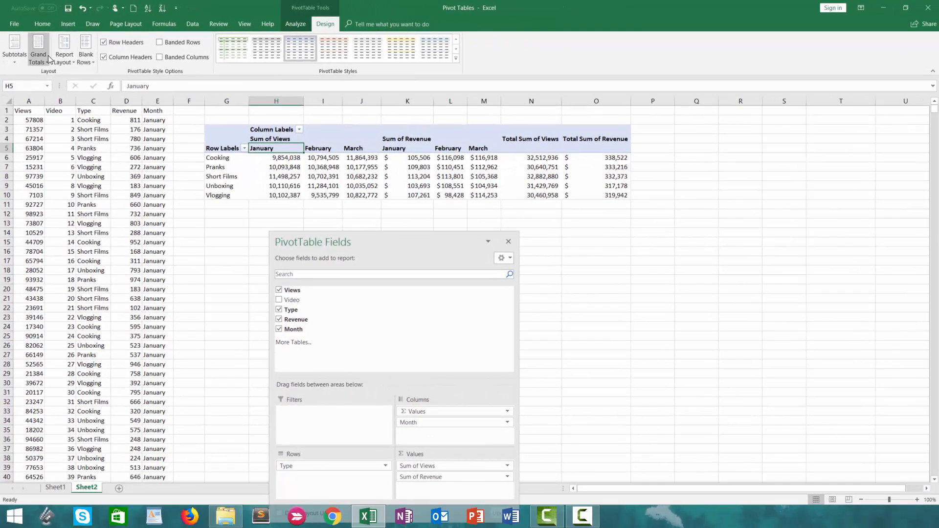
- Set the pivot table's grand totals to on for columns only
click(42, 54)
click(79, 140)
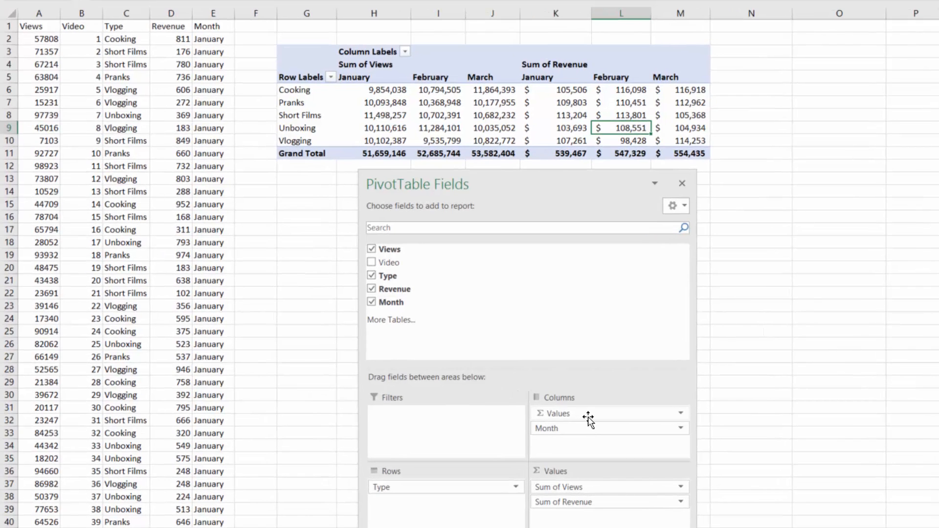
- Try ordering the column fields with Month ahead of Values, and return Values to the first position
drag(588, 418, 604, 452)
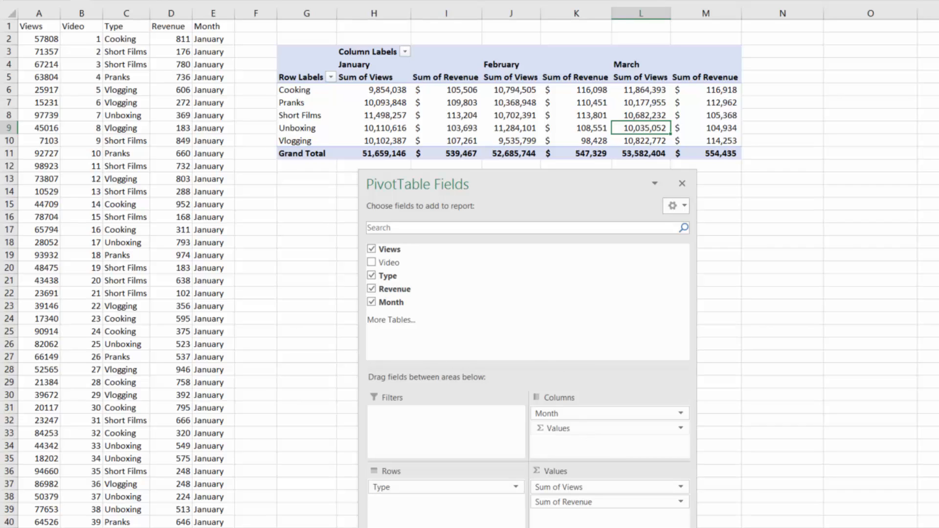
drag(581, 432, 581, 413)
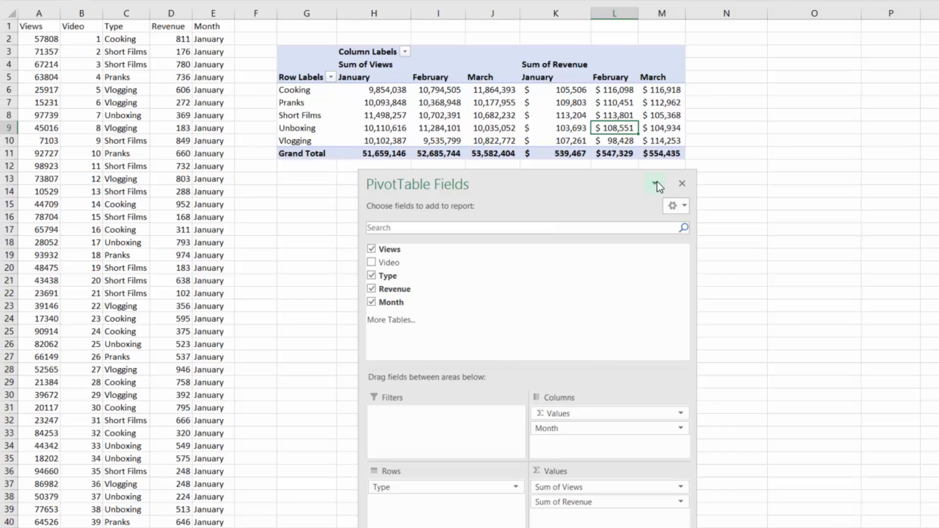
- Close the field list and copy the whole pivot table to cell G13 below the original
click(681, 183)
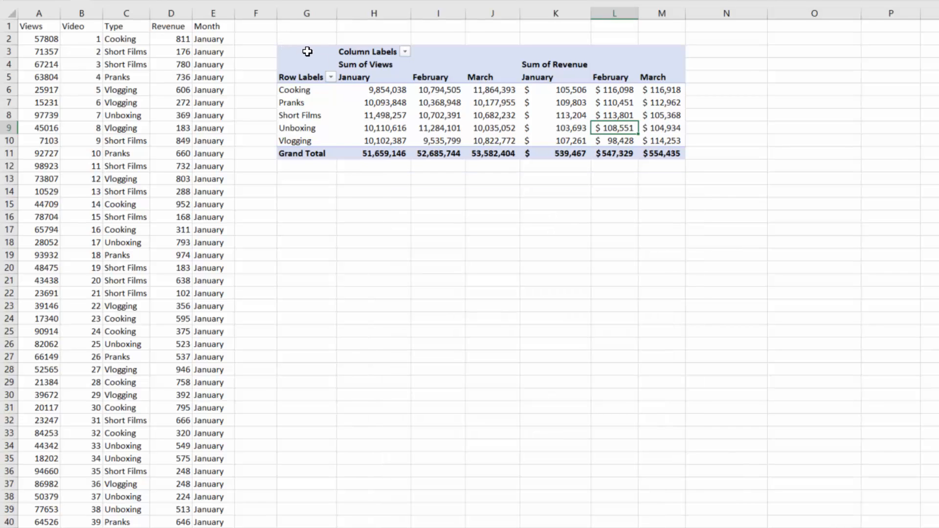
mouse_move(307, 51)
mouse_down()
mouse_move(350, 51)
mouse_move(655, 115)
mouse_move(677, 154)
mouse_up()
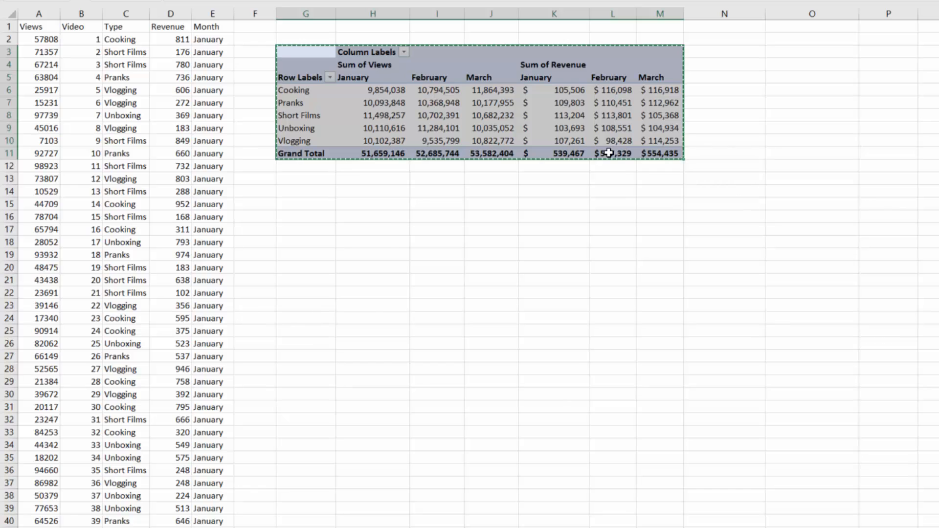
key(ctrl+c)
click(320, 177)
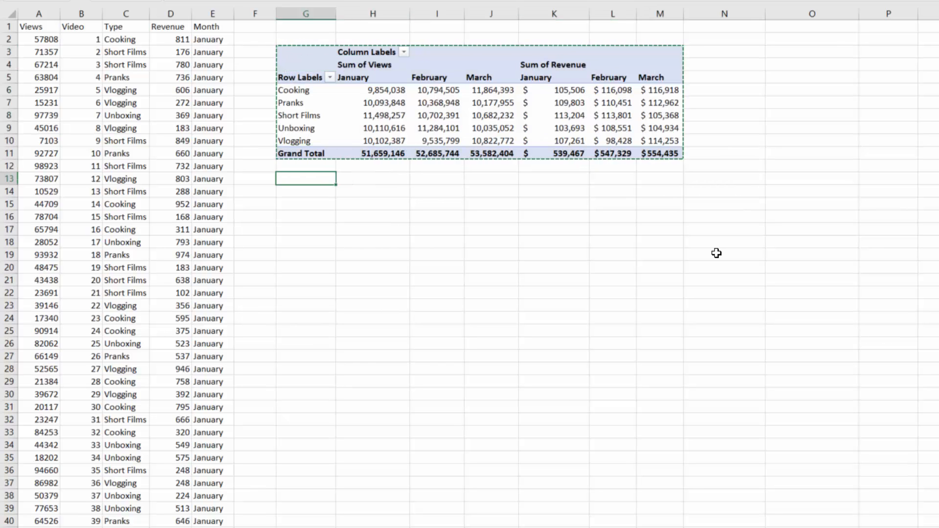
key(ctrl+v)
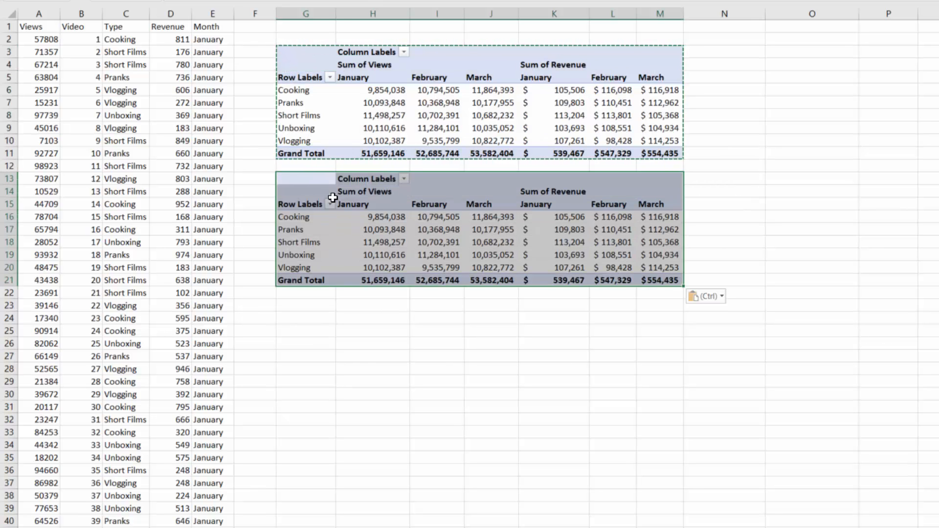
- Reorder the copied pivot table's column fields so Month comes before Values, and close its field list
click(347, 206)
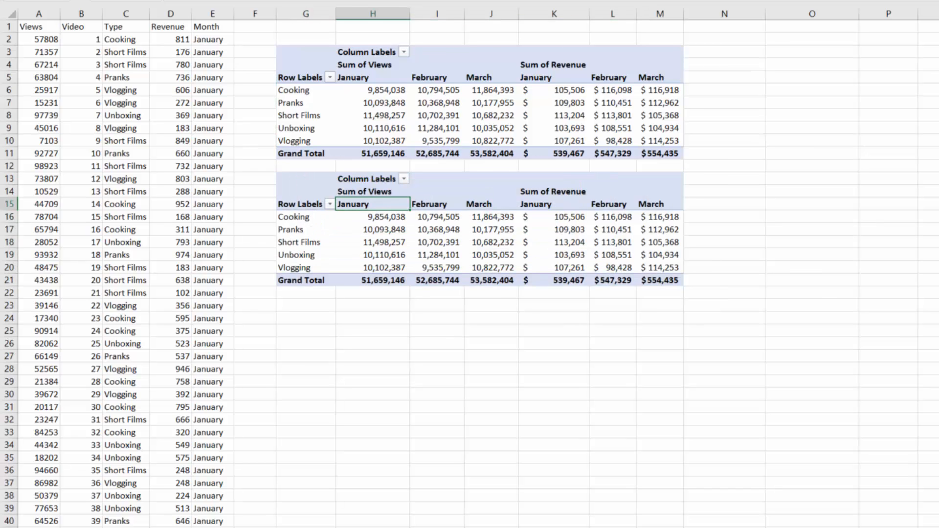
click(826, 1)
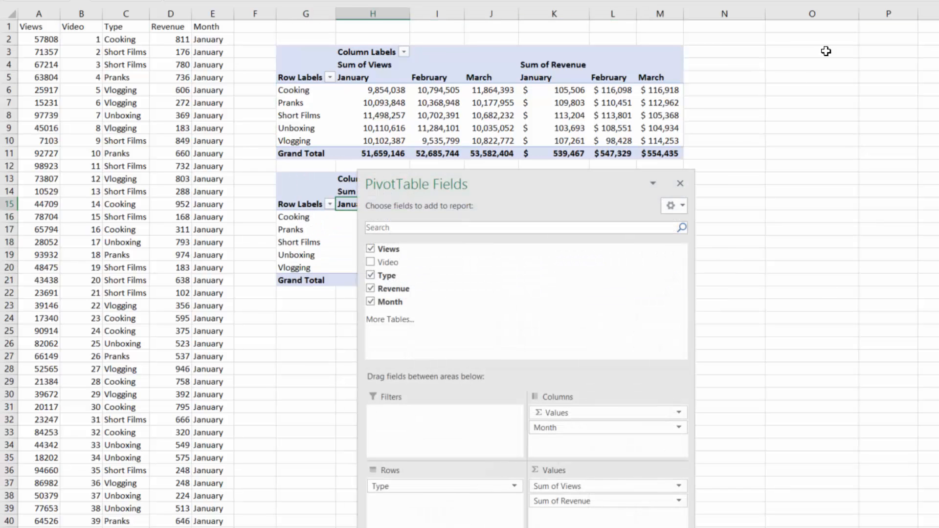
drag(611, 428, 593, 411)
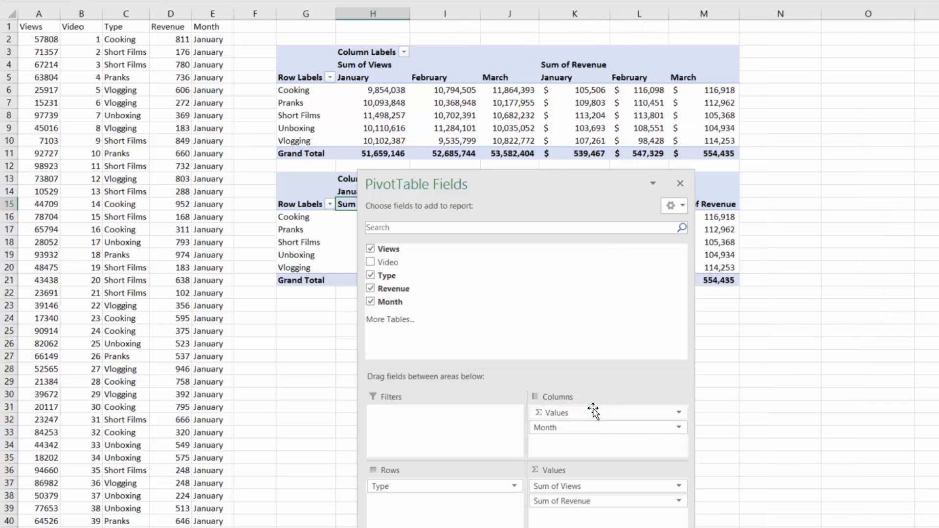
click(679, 183)
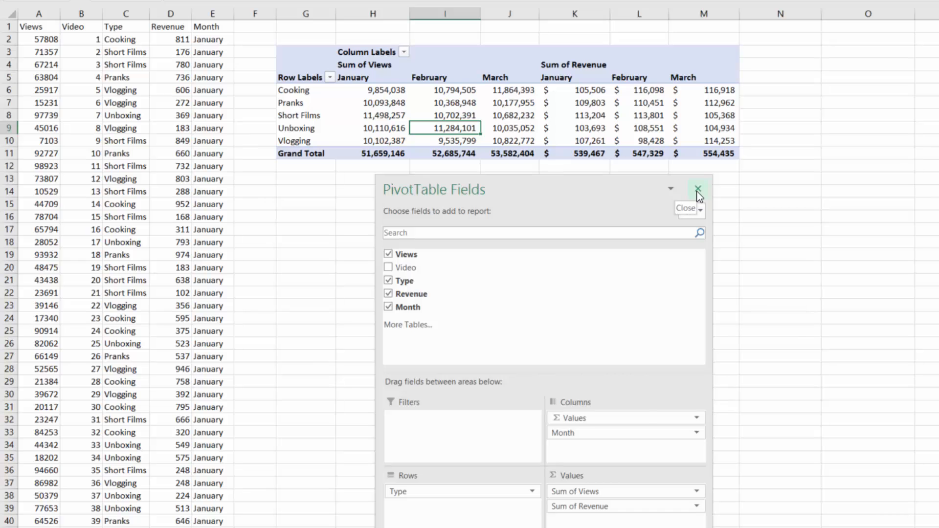
- Make Month the pivot table's report filter and filter it to January
drag(644, 434, 477, 435)
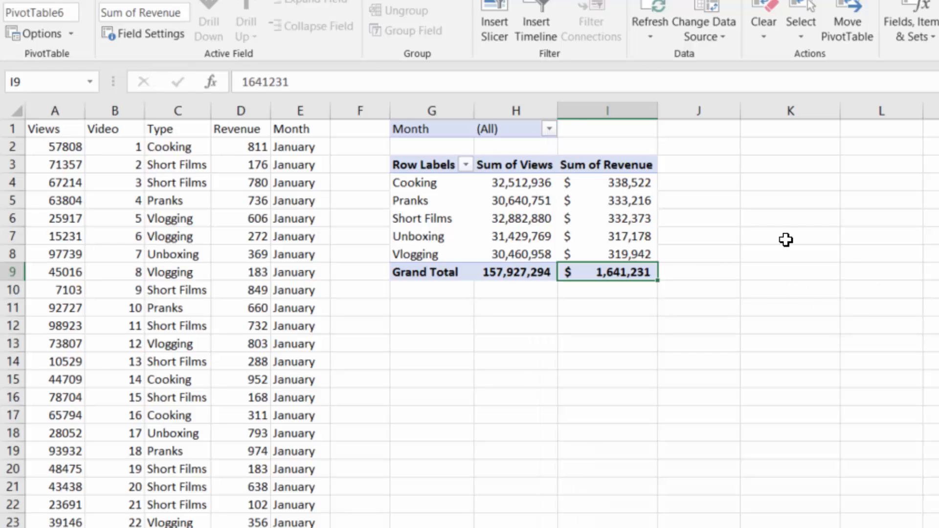
click(550, 129)
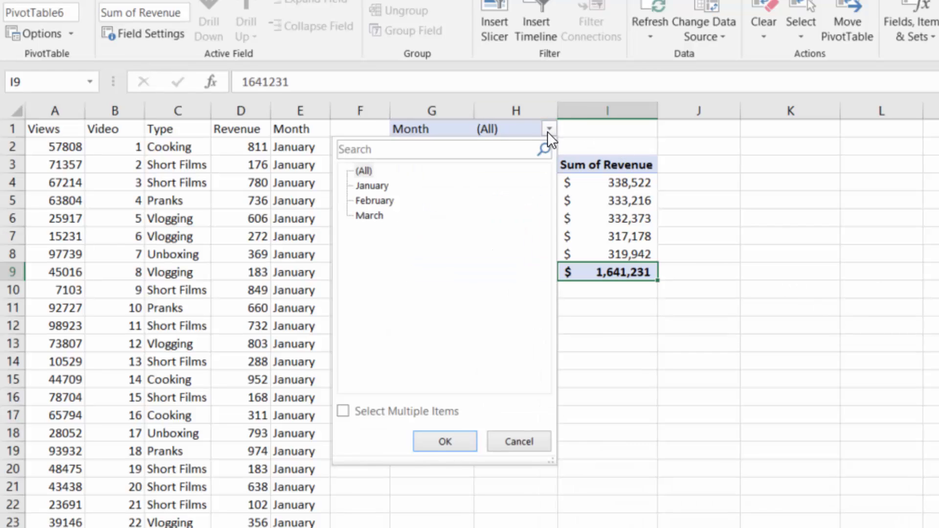
click(453, 451)
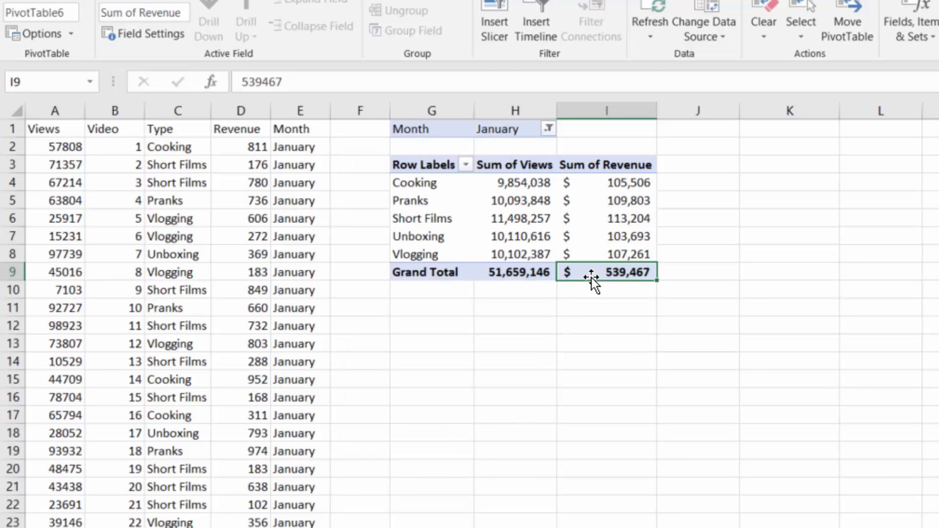
- Allow multiple selections in the Month report filter and show both January and February
click(547, 130)
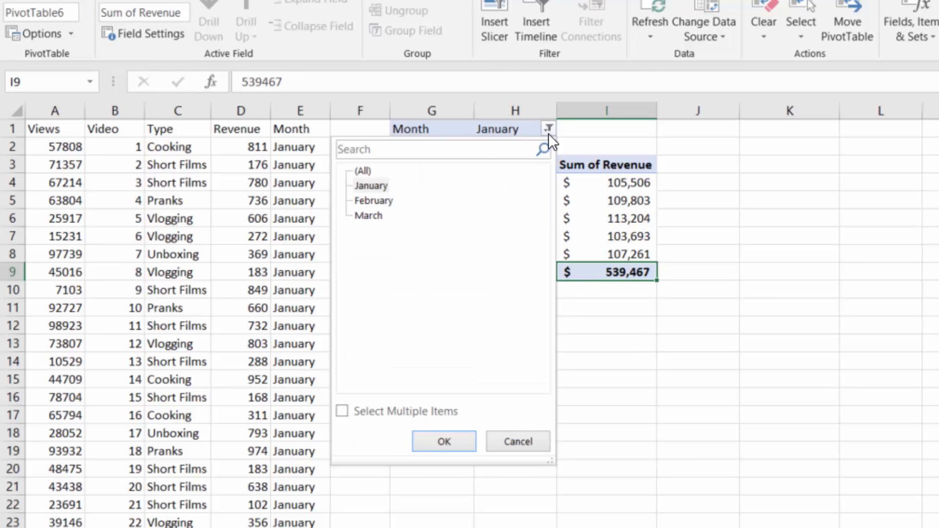
click(374, 201)
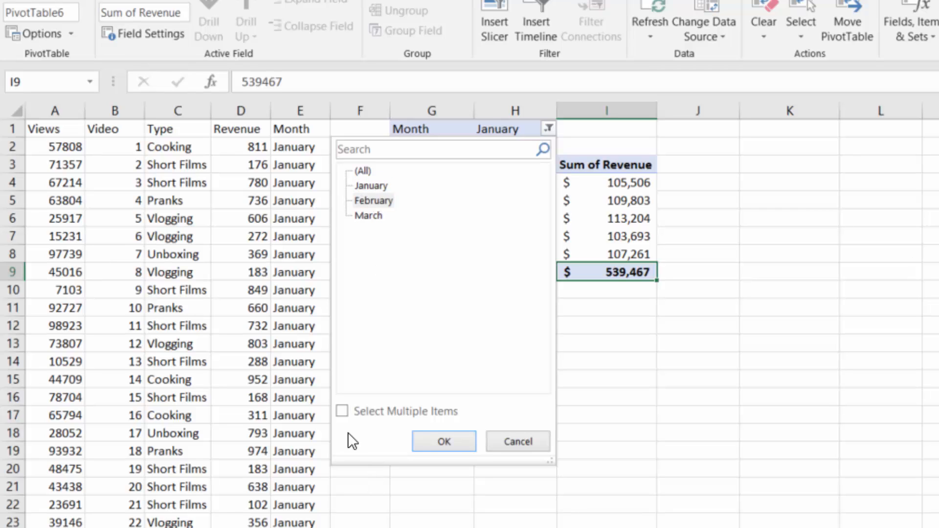
click(341, 412)
click(358, 185)
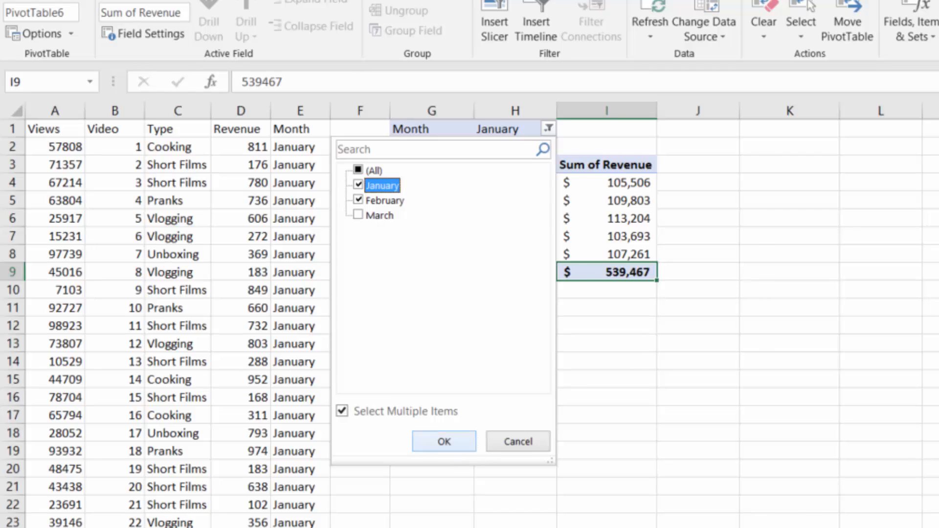
click(467, 441)
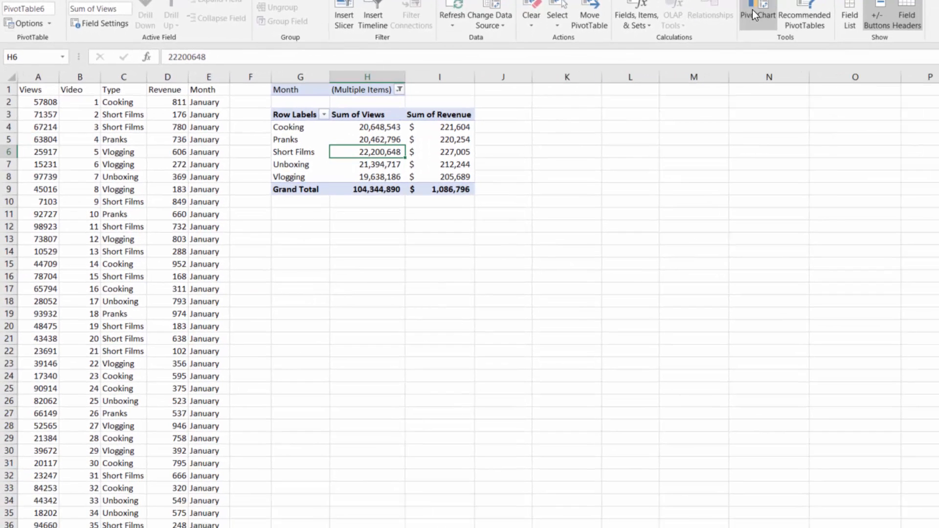
- Move the Month field from the filters back to the columns below Values, and close the field list
click(859, 13)
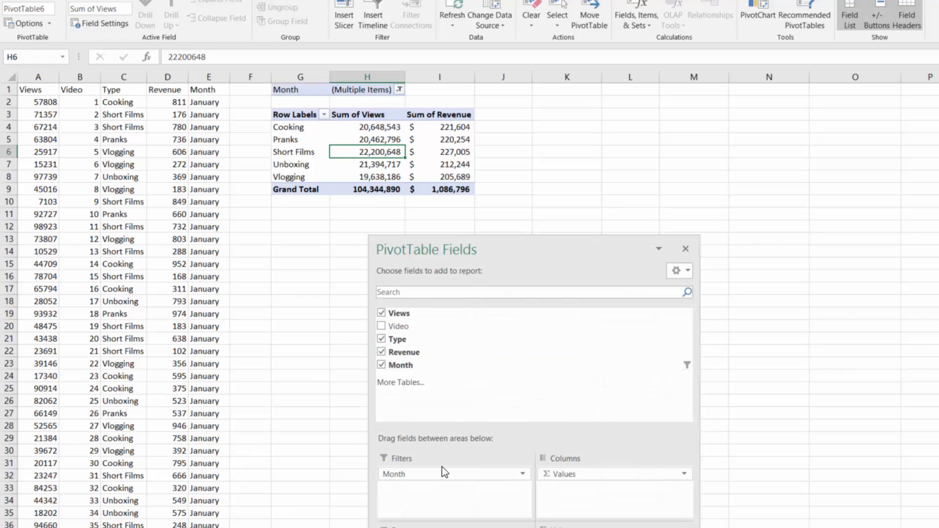
drag(440, 474, 593, 496)
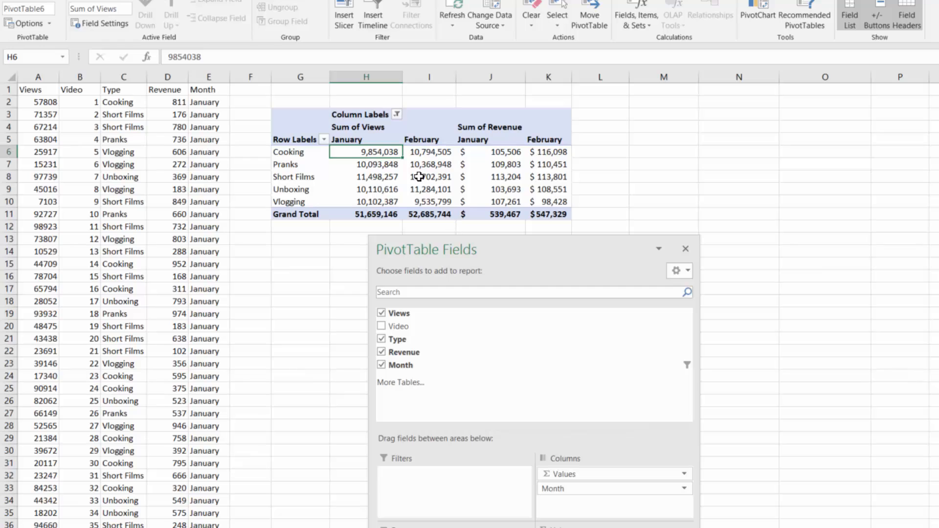
click(685, 249)
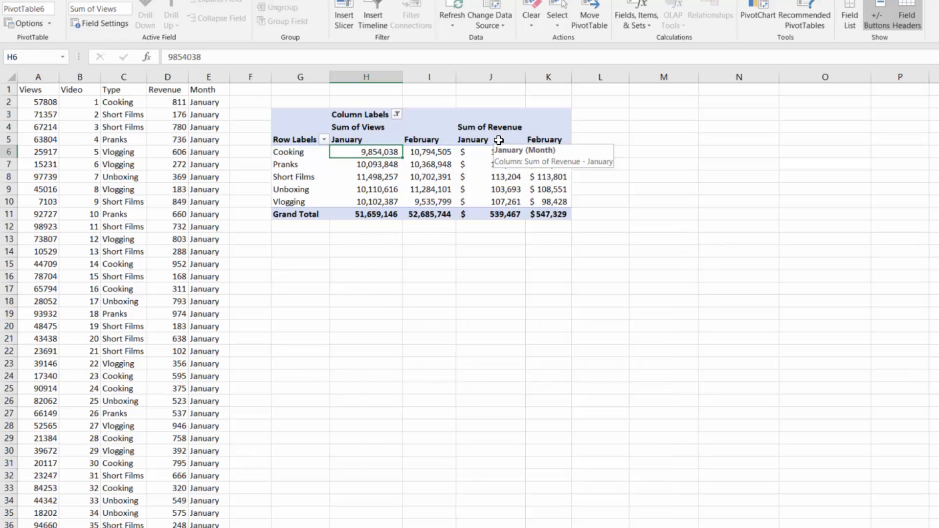
- Include March in the pivot table's column label filter so all three months are selected
click(397, 115)
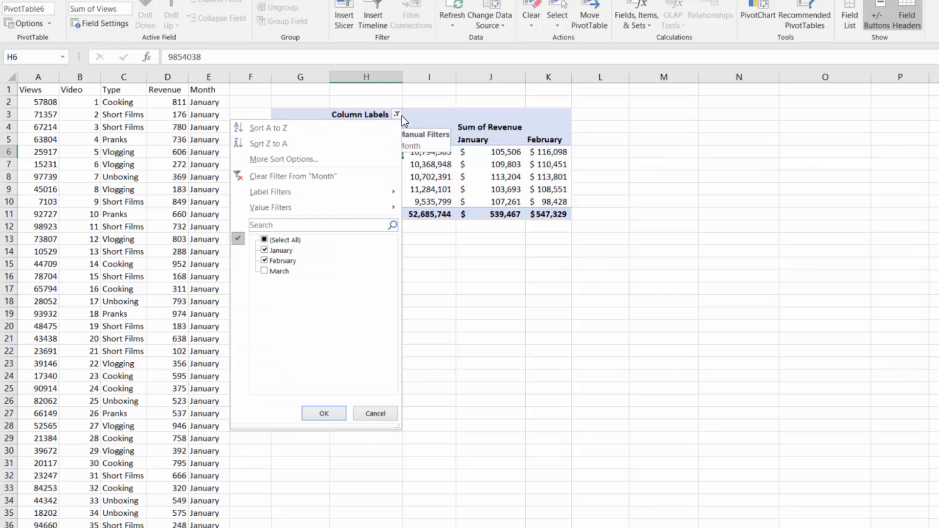
click(265, 272)
click(324, 413)
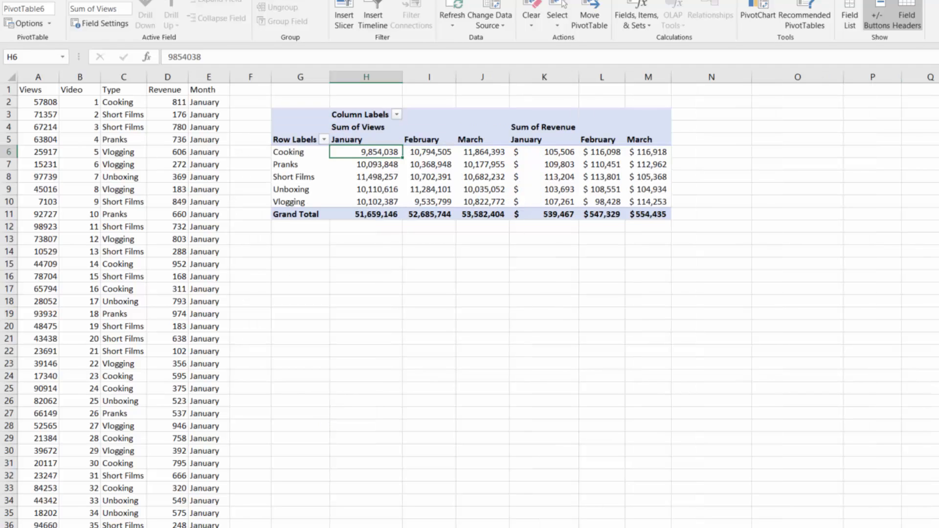
click(367, 250)
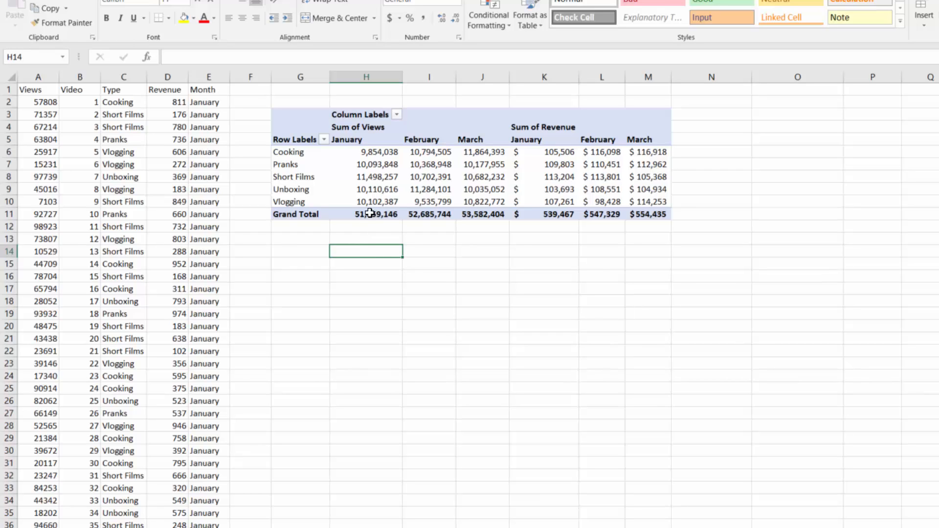
- Apply a green-to-white color scale to the January Sum of Views values in H6:H10, excluding the grand total
mouse_move(377, 203)
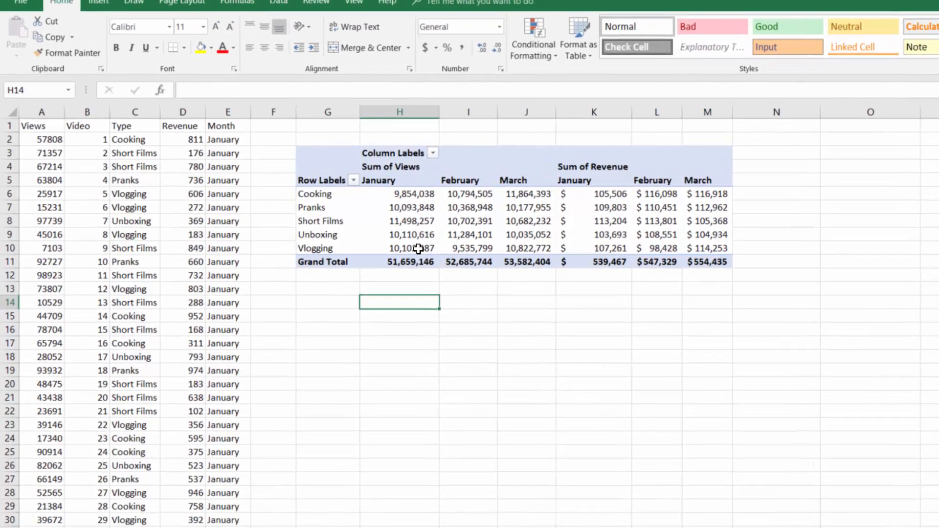
drag(418, 249, 413, 193)
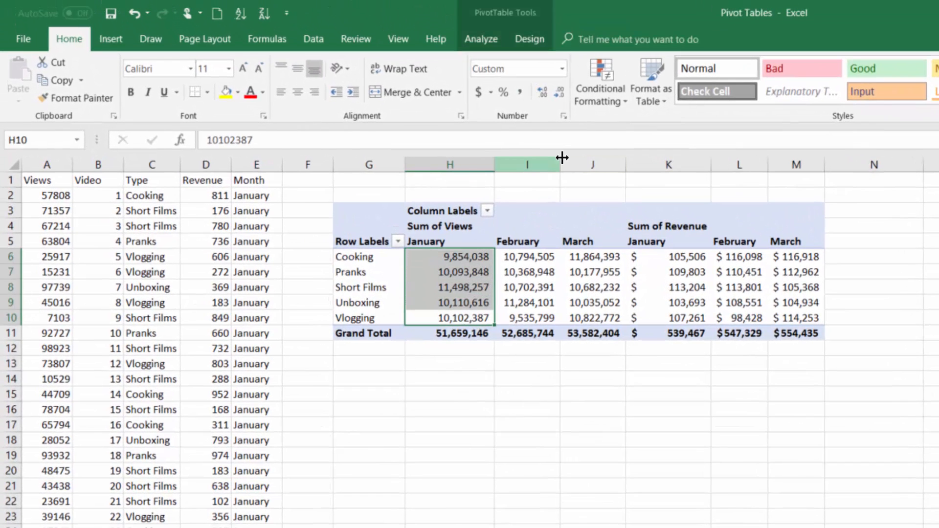
click(611, 95)
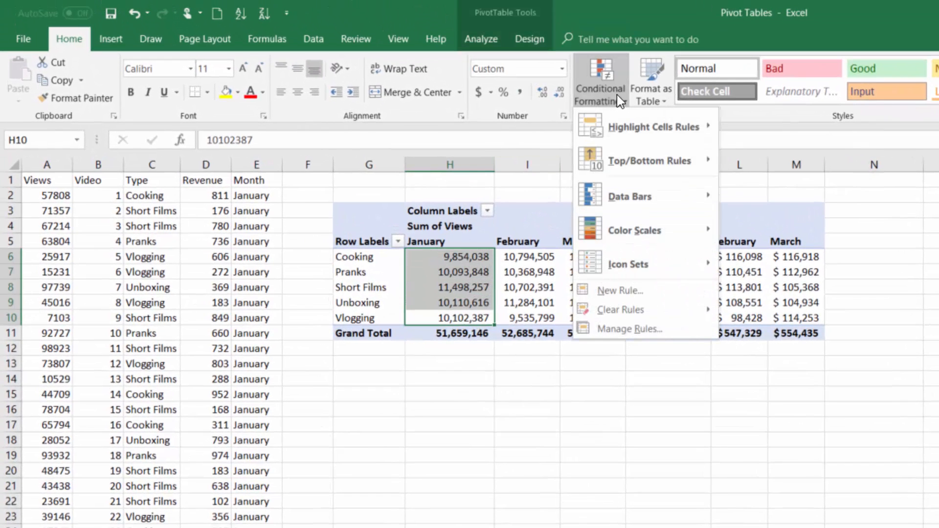
mouse_move(675, 132)
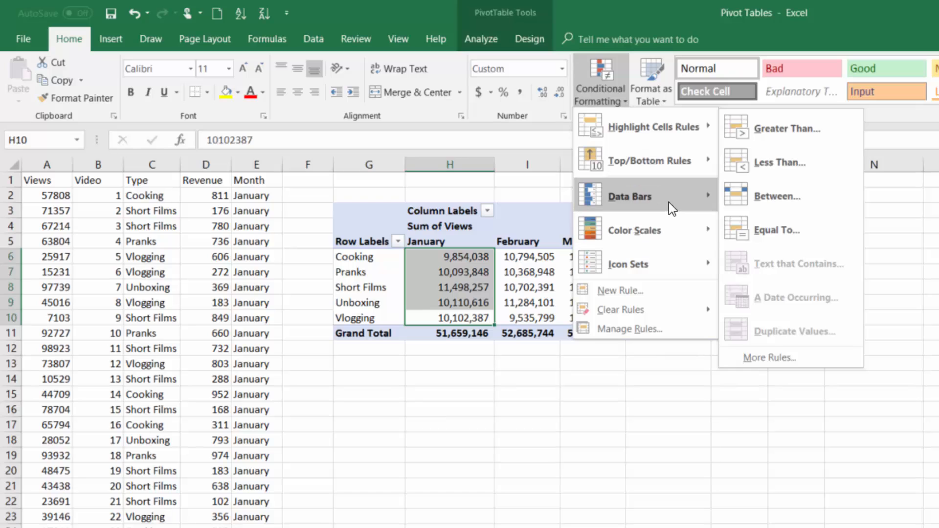
mouse_move(672, 230)
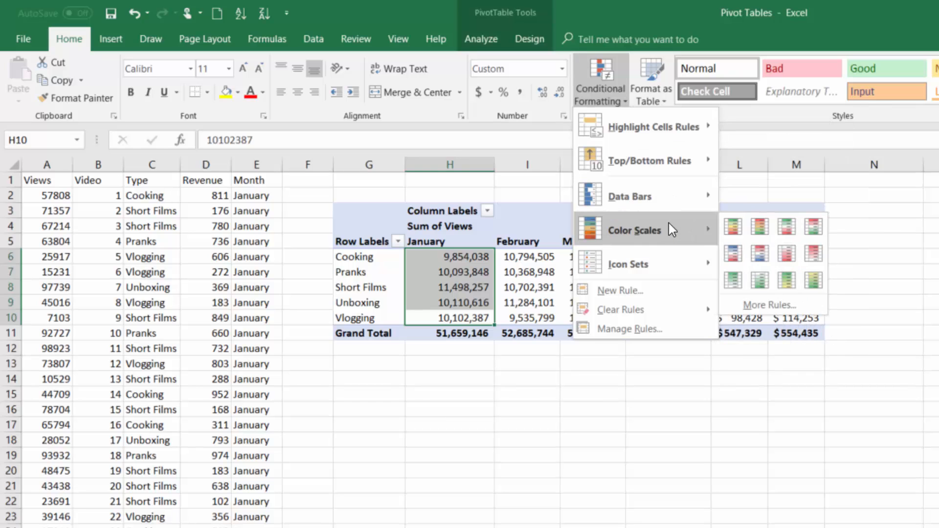
click(732, 279)
click(505, 291)
mouse_move(524, 330)
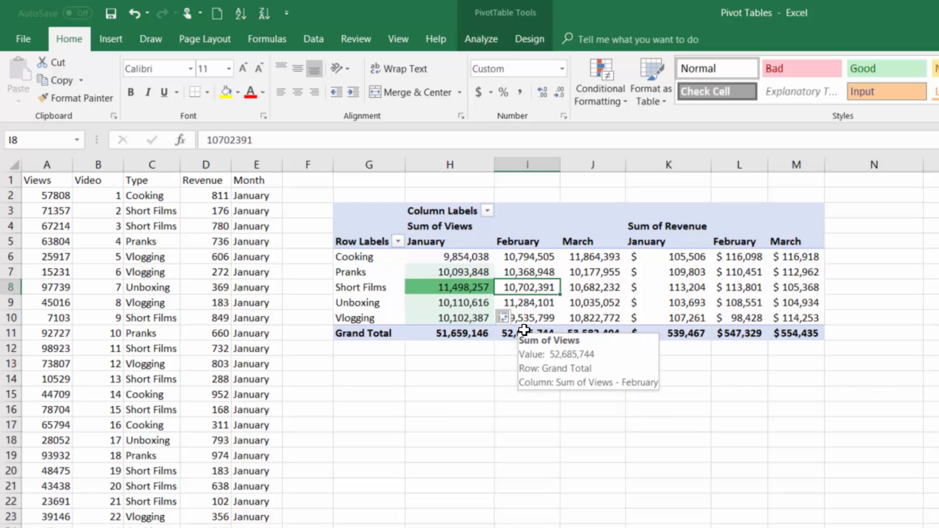
- Add the colored three-arrow directional icon set to the January Sum of Views values in H6:H10
drag(460, 256, 459, 318)
click(601, 92)
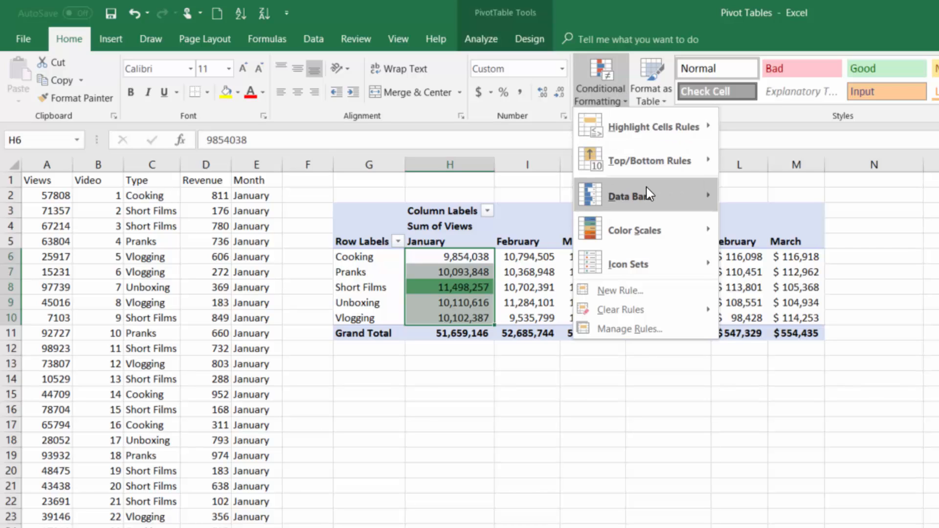
mouse_move(648, 188)
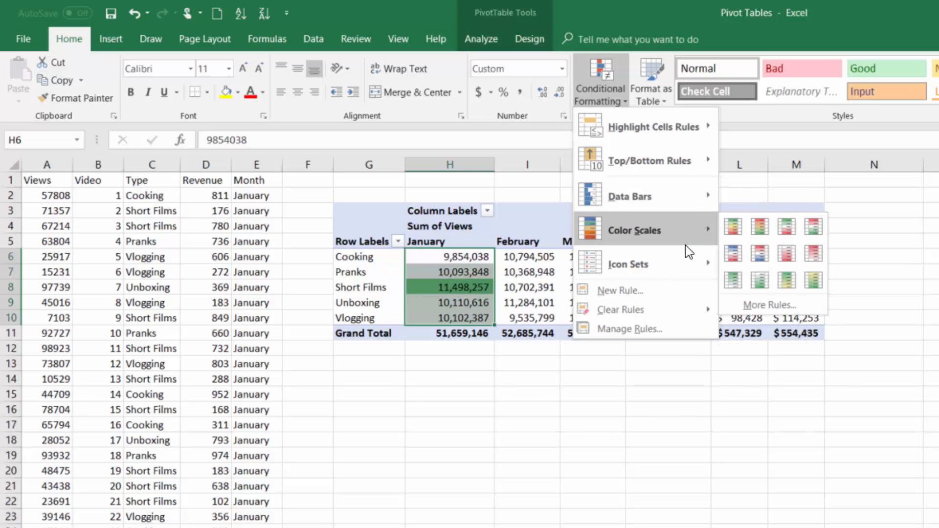
mouse_move(681, 264)
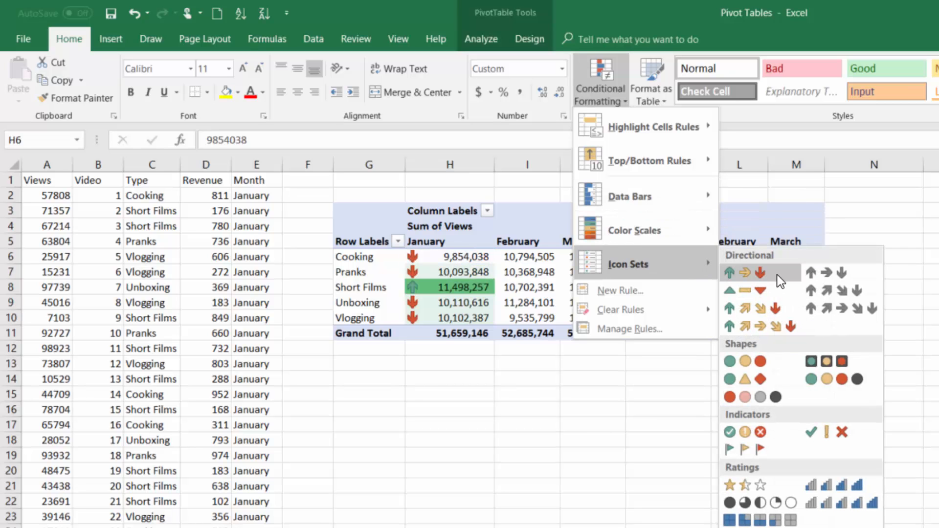